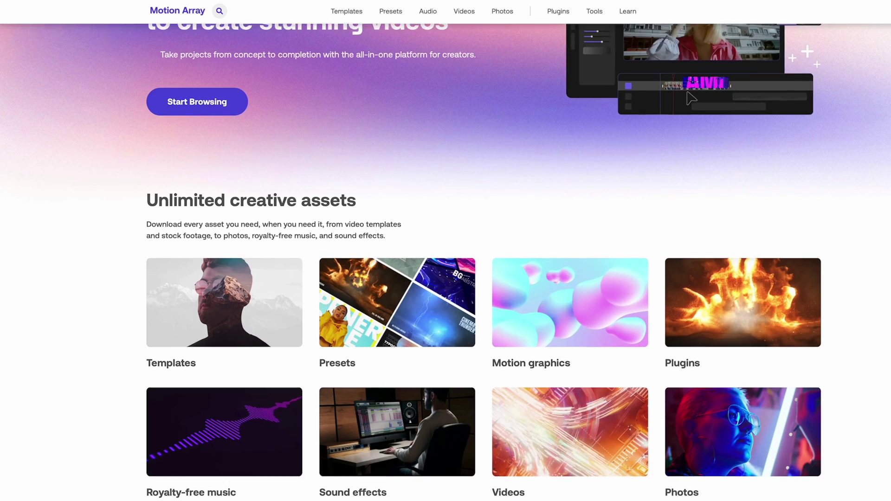
Step: Scrub through the footage and park the playhead at about 4 seconds
scroll(512, 260, "down", 4)
scroll(512, 260, "down", 3)
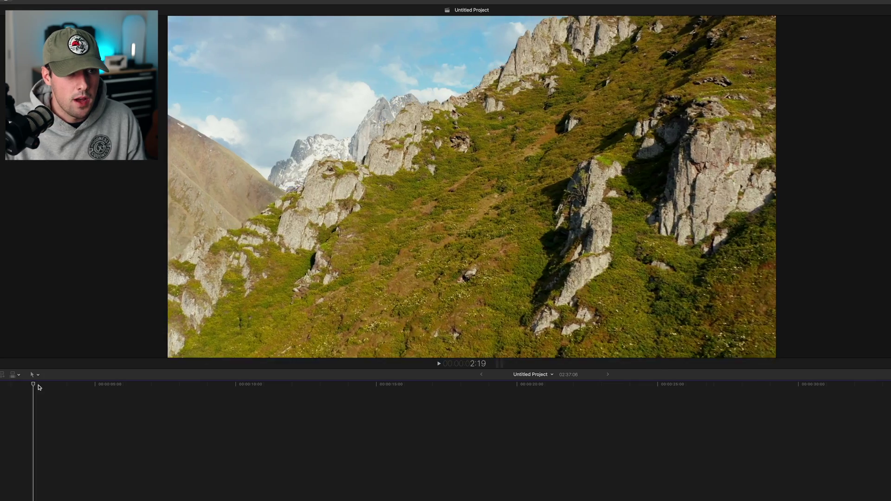
left_click(190, 295)
left_click_drag(207, 380, 9, 384)
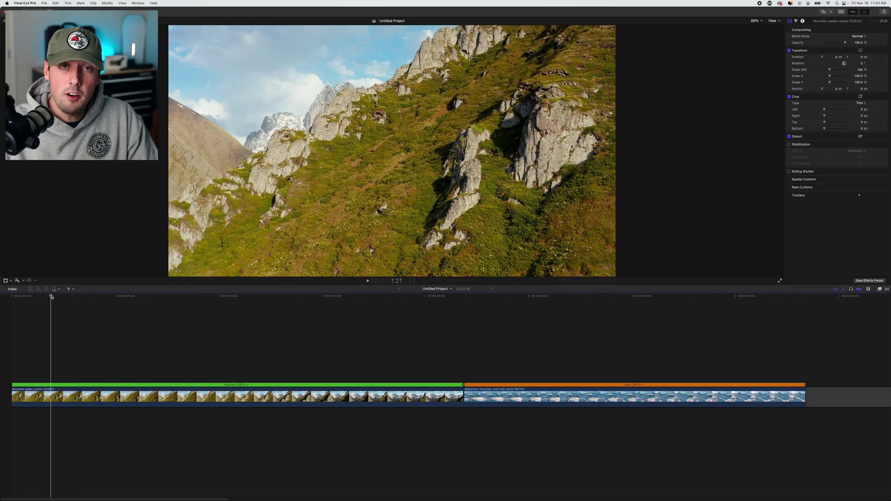
left_click_drag(51, 296, 91, 325)
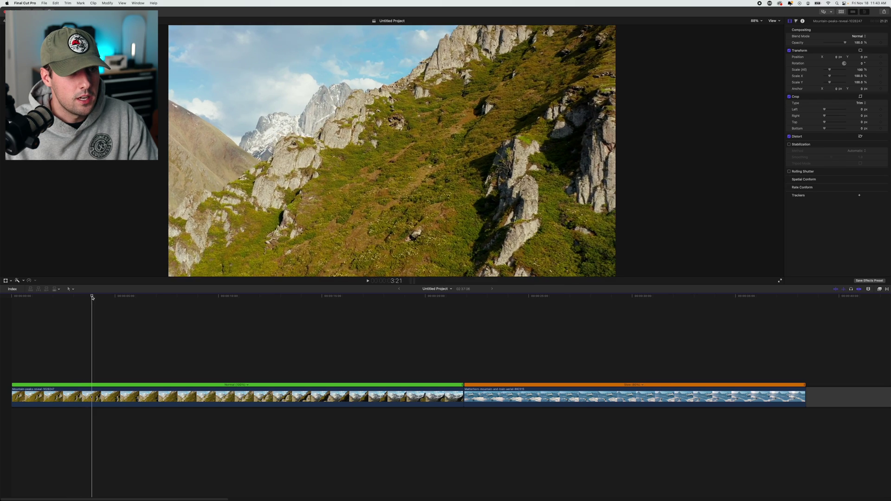
Step: Blade the mountain clip at about 4 s and 18 s, then select the middle piece
key("b")
left_click(167, 304)
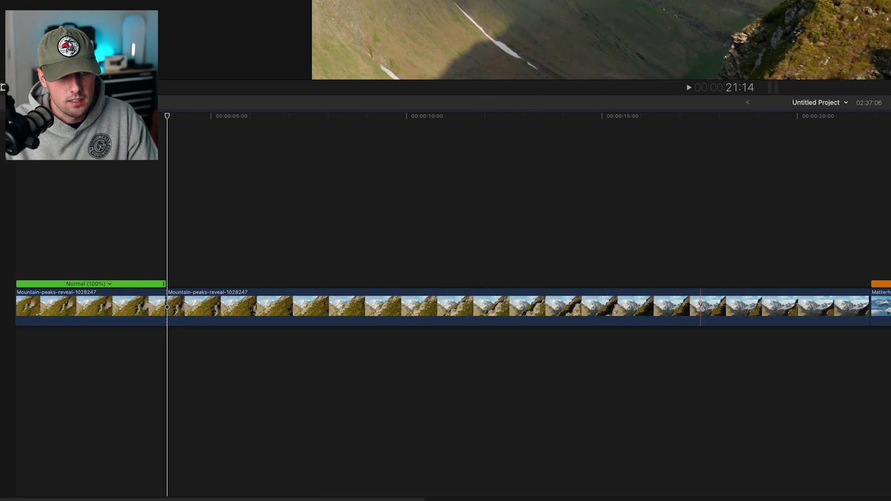
left_click(700, 307)
left_click(504, 306)
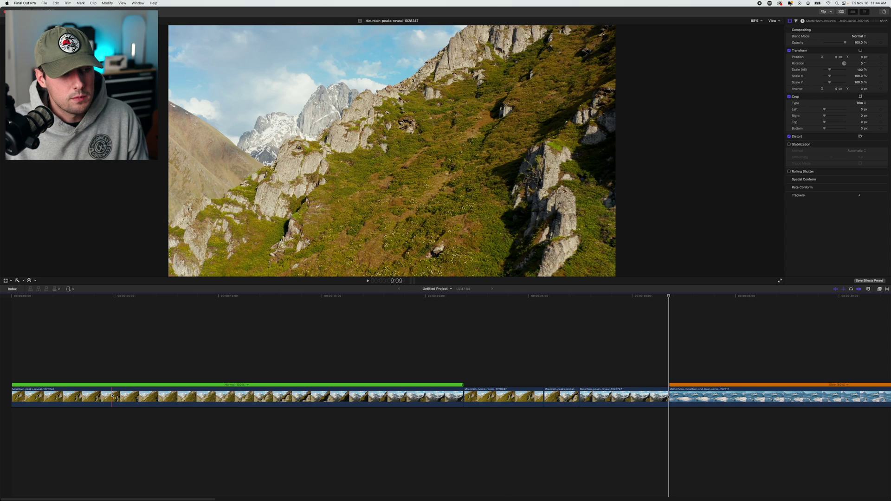
Step: Range-select a middle stretch of the first mountain clip and retime it to Fast 8x
left_click_drag(107, 398, 359, 396)
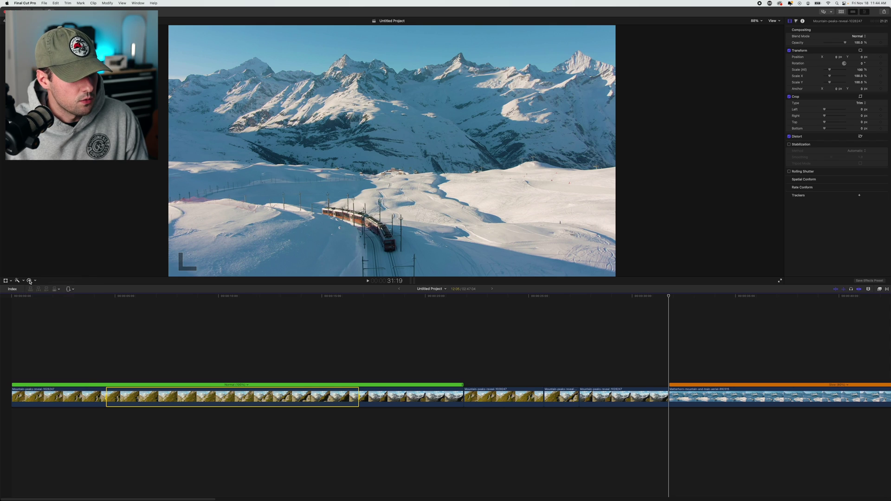
left_click(30, 280)
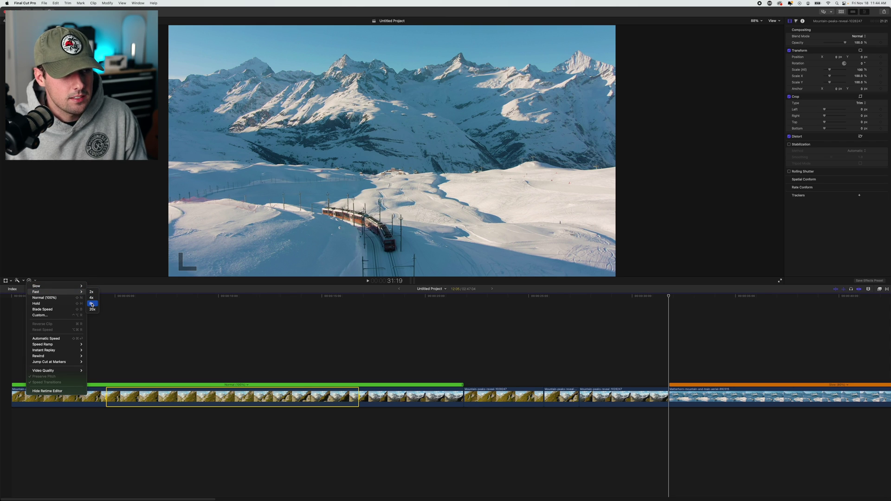
left_click(91, 304)
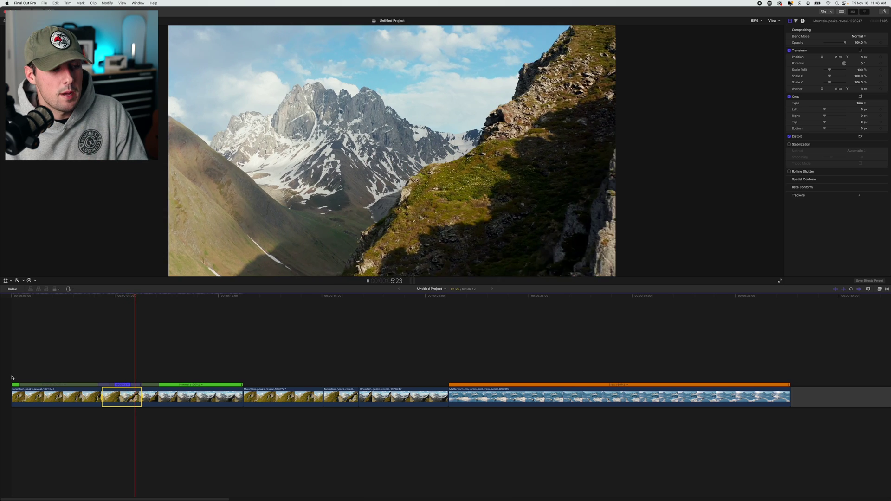
key("space")
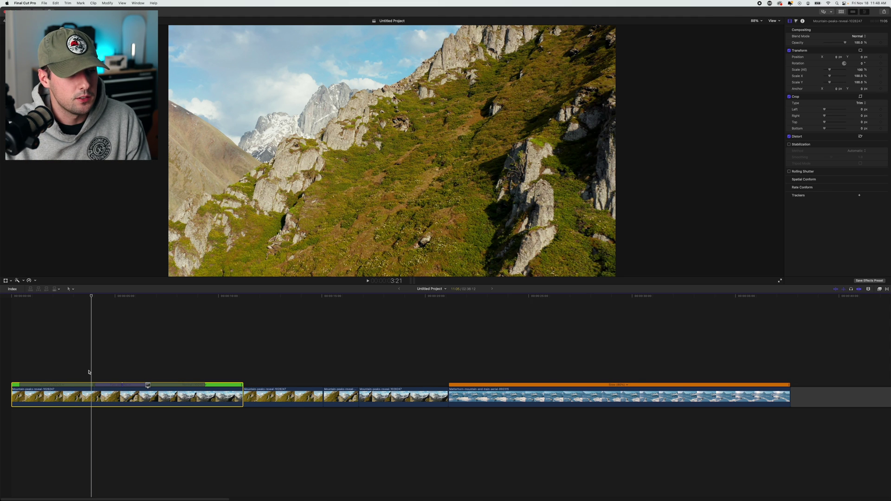
Step: Change the Fast (800%) retime segment to a custom rate of 2500%
left_click(129, 387)
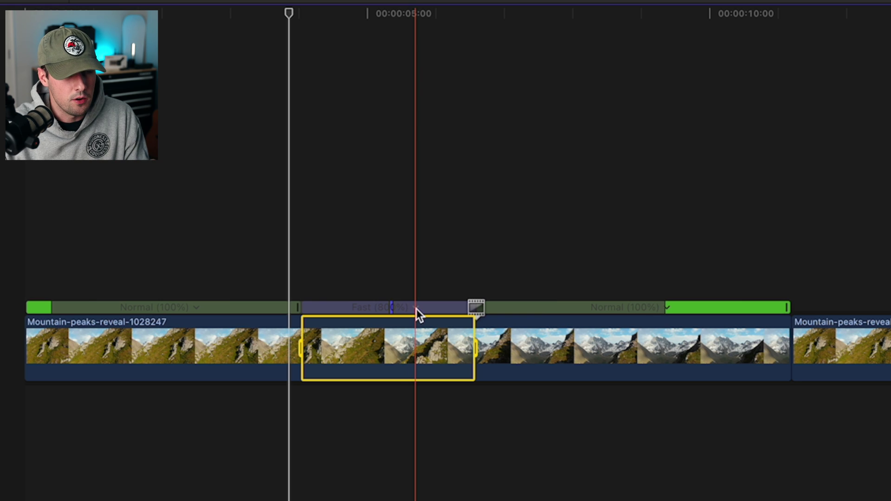
left_click(416, 309)
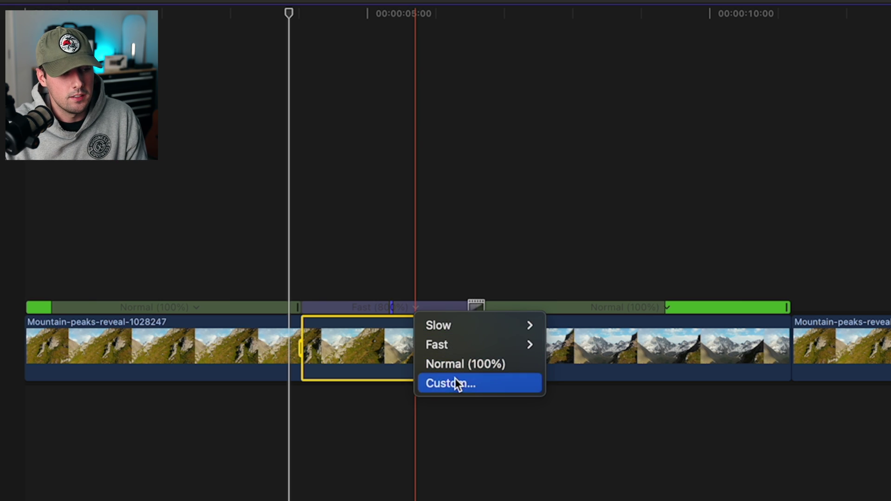
left_click(455, 383)
left_click(456, 237)
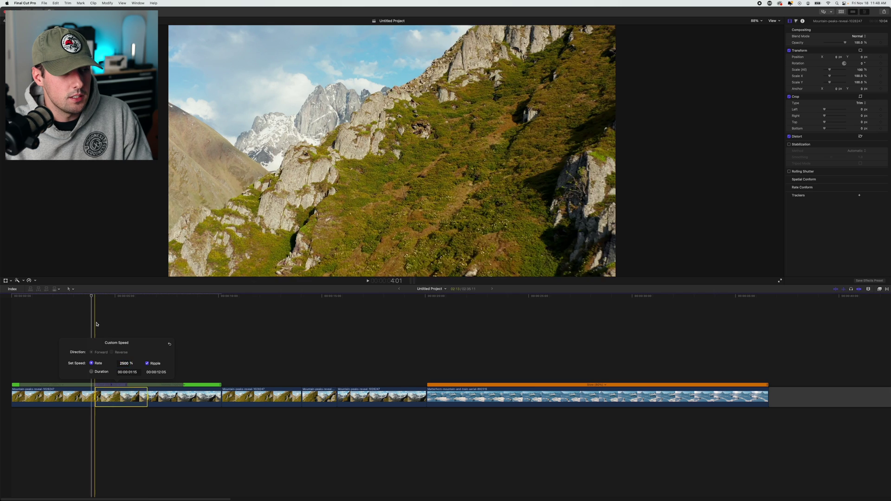
key("Return")
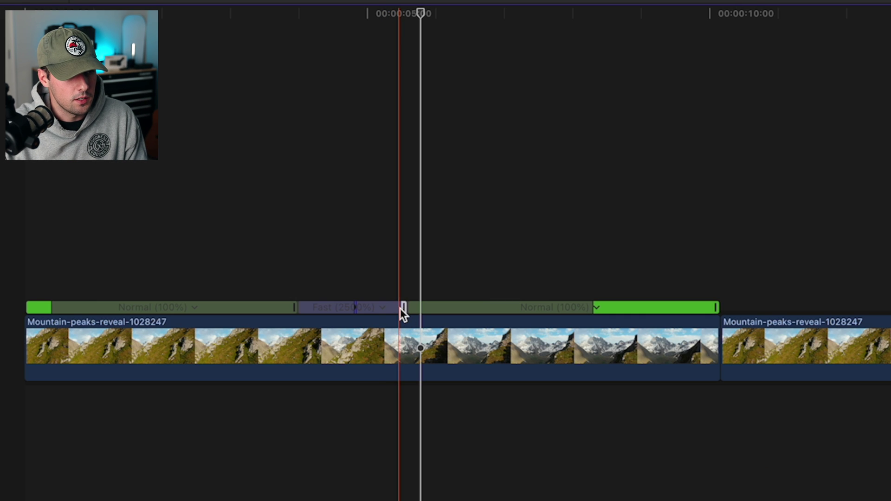
Step: Adjust the speed transition's source frame into the 2500% section, then play back the shortened ramp
double_click(124, 384)
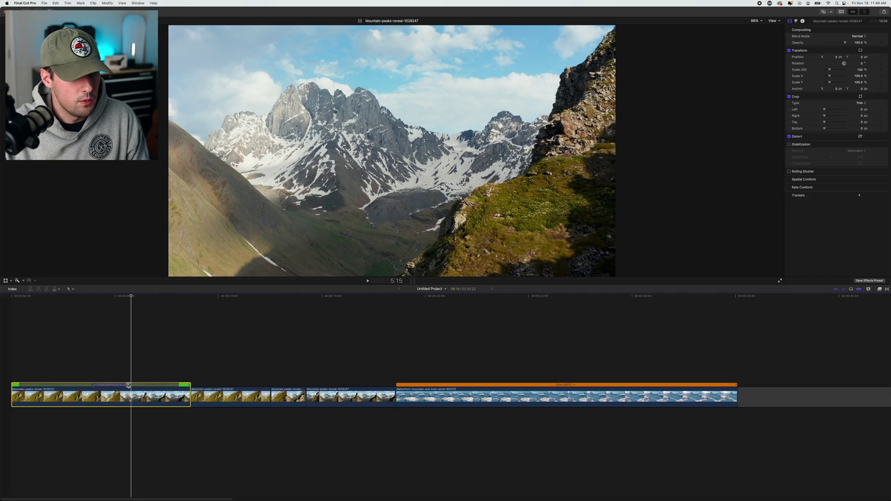
left_click_drag(128, 385, 129, 385)
key("space")
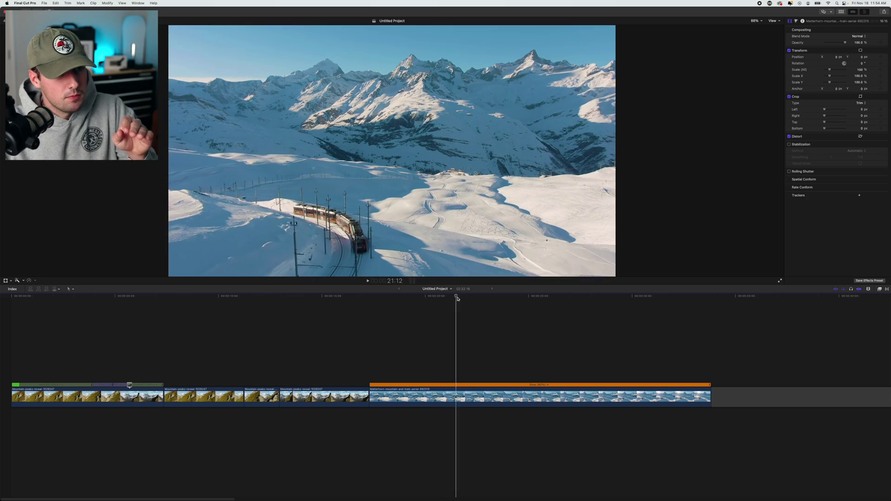
Step: Park the playhead near 18 seconds and range-select about seven seconds of the Matterhorn clip
left_click_drag(549, 308, 616, 311)
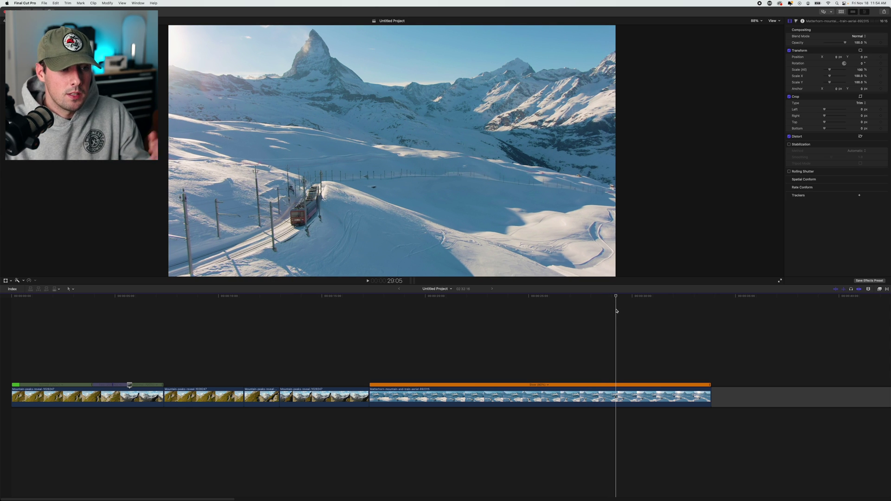
left_click(387, 397)
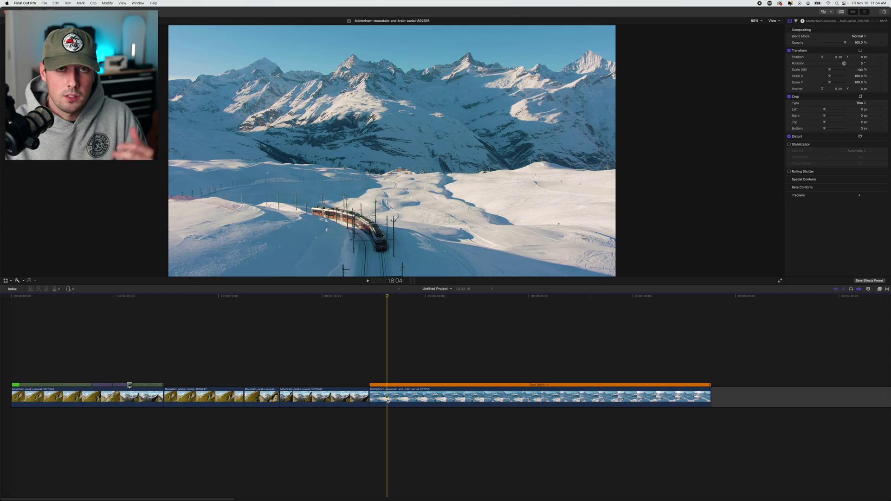
key("r")
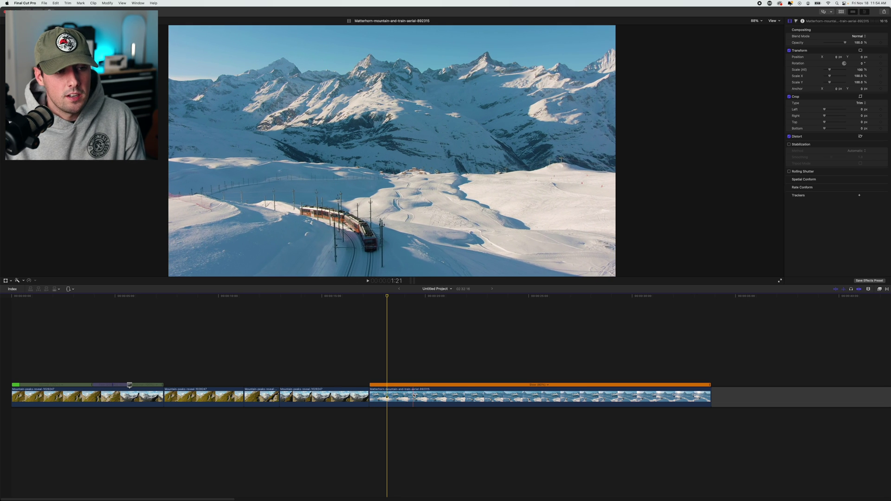
left_click_drag(414, 395, 631, 399)
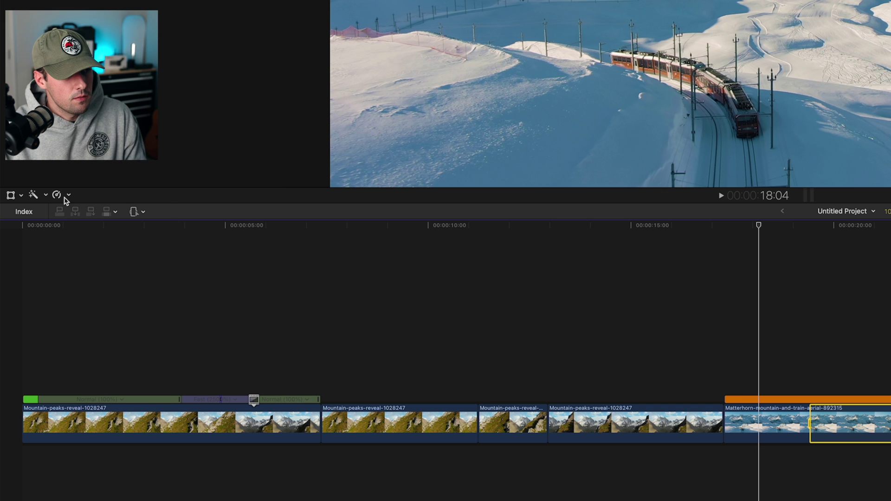
Step: Set the marked Matterhorn range to a custom 1000% speed
left_click(67, 196)
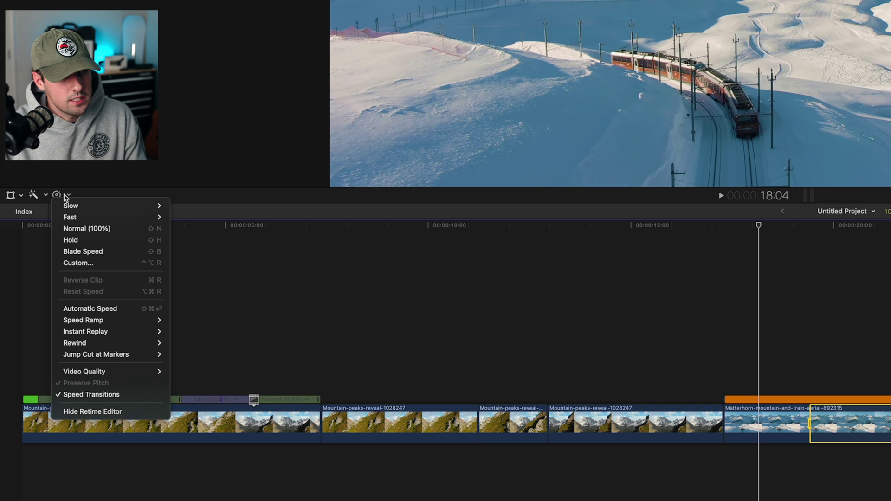
left_click(77, 263)
left_click_drag(451, 147, 456, 147)
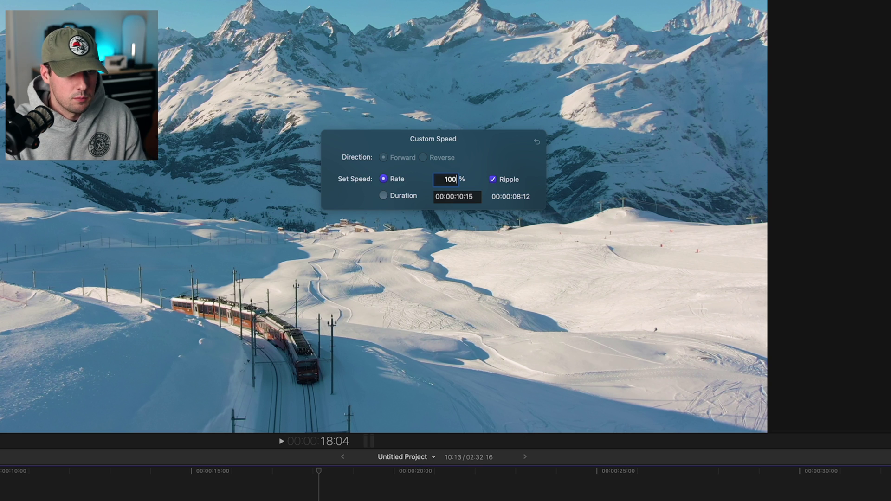
type("1000")
key("Return")
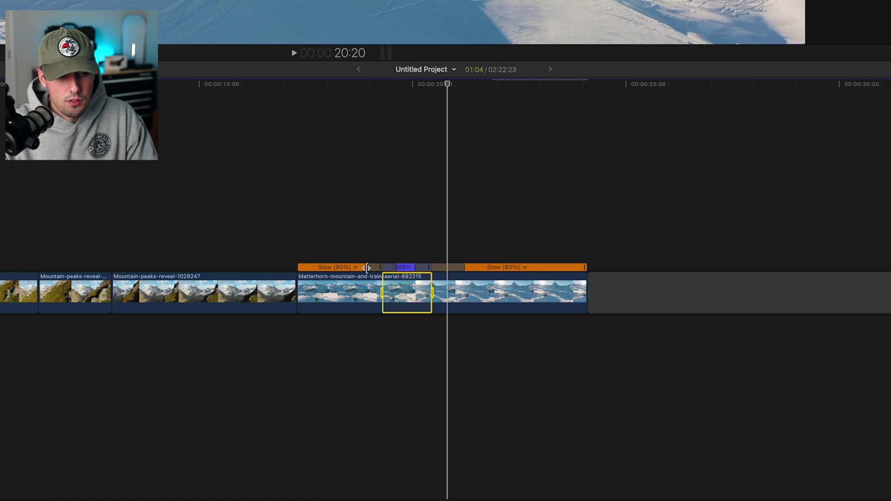
Step: Lengthen the speed transitions into and out of the 1000% section, then fine-tune the ramp timing
left_click_drag(366, 268, 314, 268)
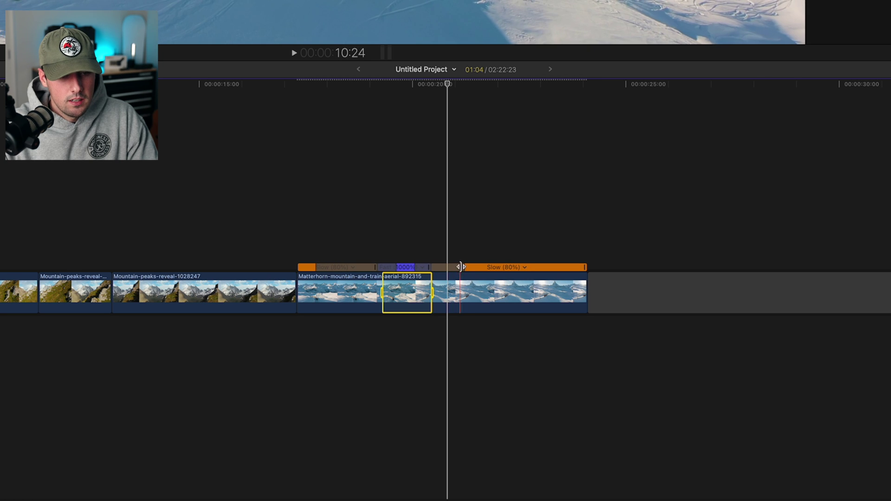
left_click_drag(463, 266, 542, 269)
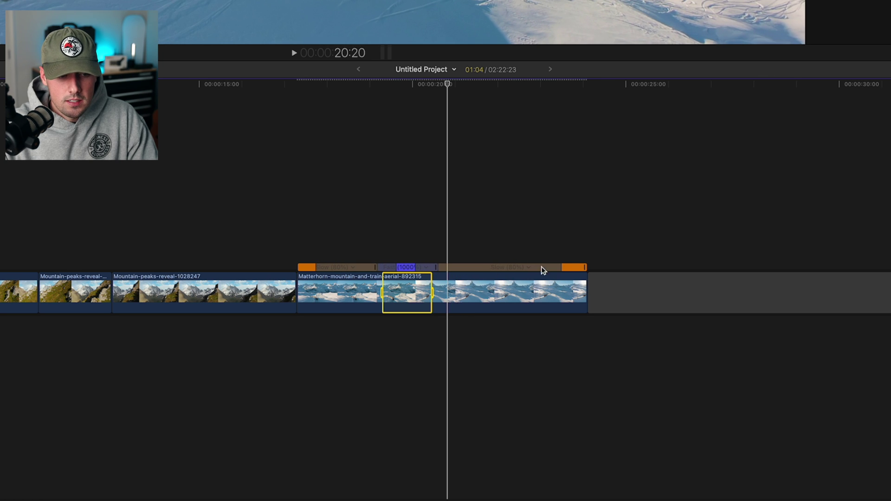
mouse_move(417, 269)
left_mouse_down()
mouse_move(398, 266)
mouse_move(406, 268)
left_mouse_up()
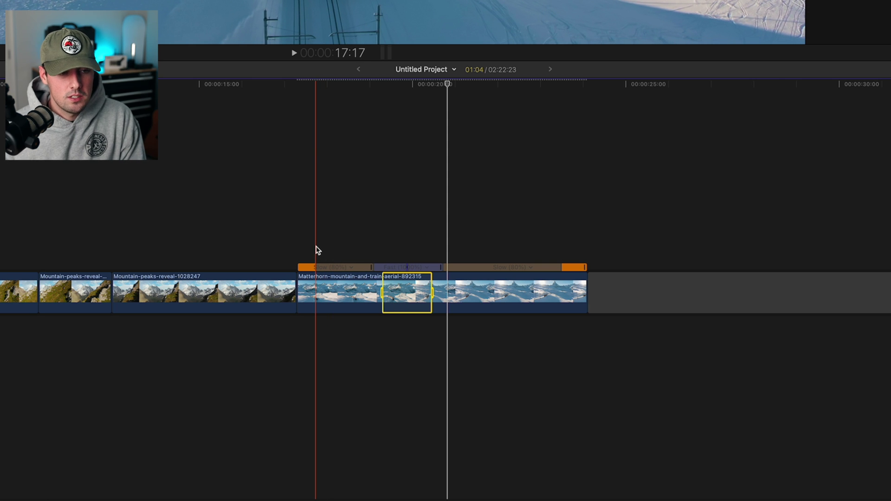